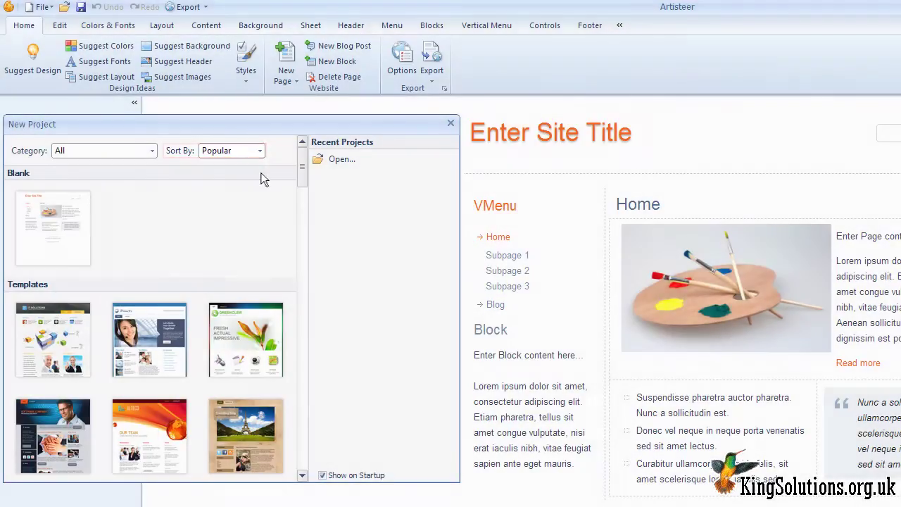
# Check the template sort options, then scroll the category list to Nature
pyautogui.click(260, 152)
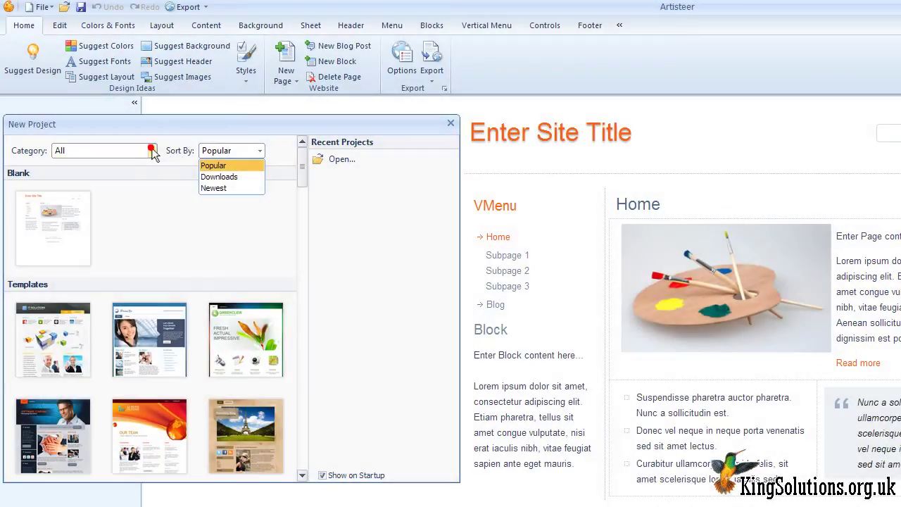
pyautogui.click(152, 151)
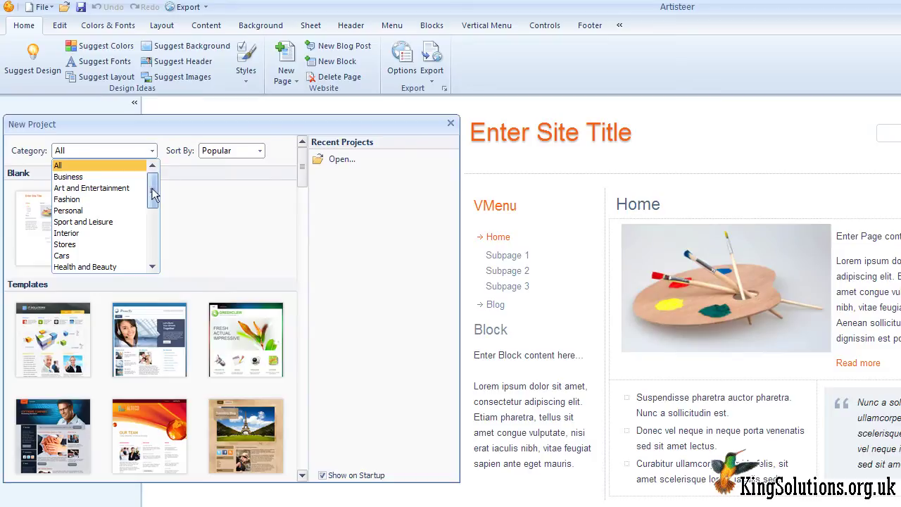
pyautogui.moveTo(153, 198)
pyautogui.mouseDown()
pyautogui.moveTo(160, 246)
pyautogui.moveTo(155, 183)
pyautogui.moveTo(155, 246)
pyautogui.mouseUp()
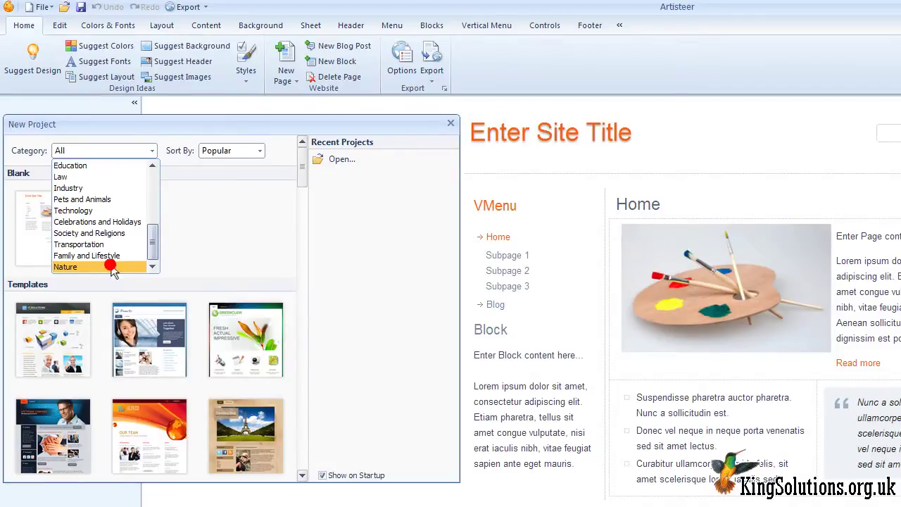
# Filter the gallery to Nature and preview the Eco Travel and SeaMore templates
pyautogui.click(109, 267)
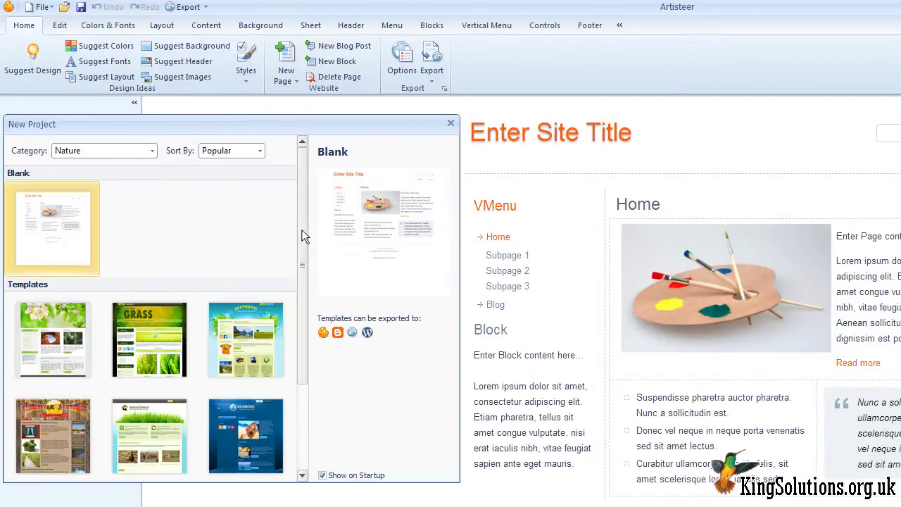
pyautogui.moveTo(302, 235); pyautogui.dragTo(298, 301)
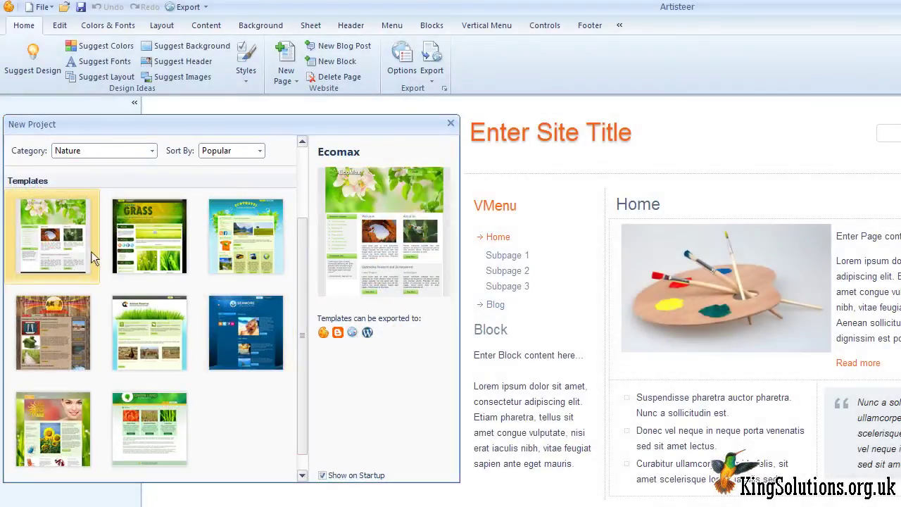
pyautogui.click(250, 246)
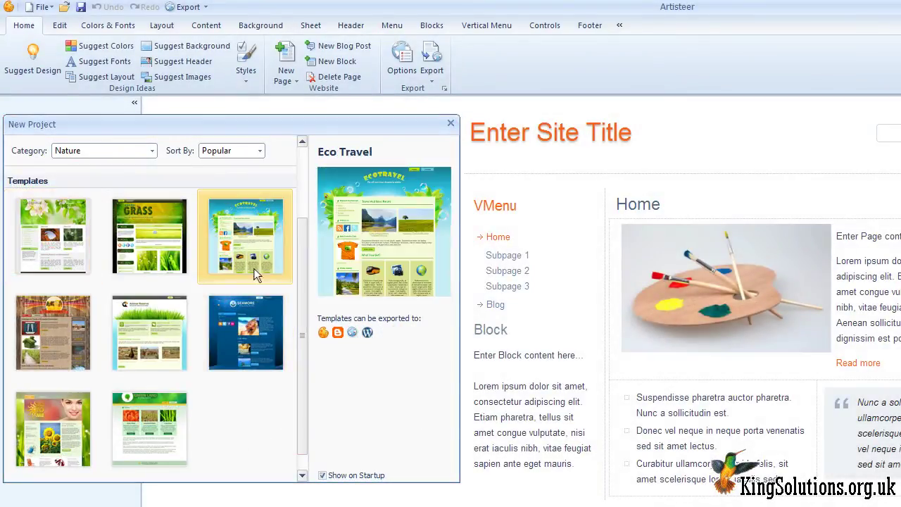
pyautogui.click(256, 349)
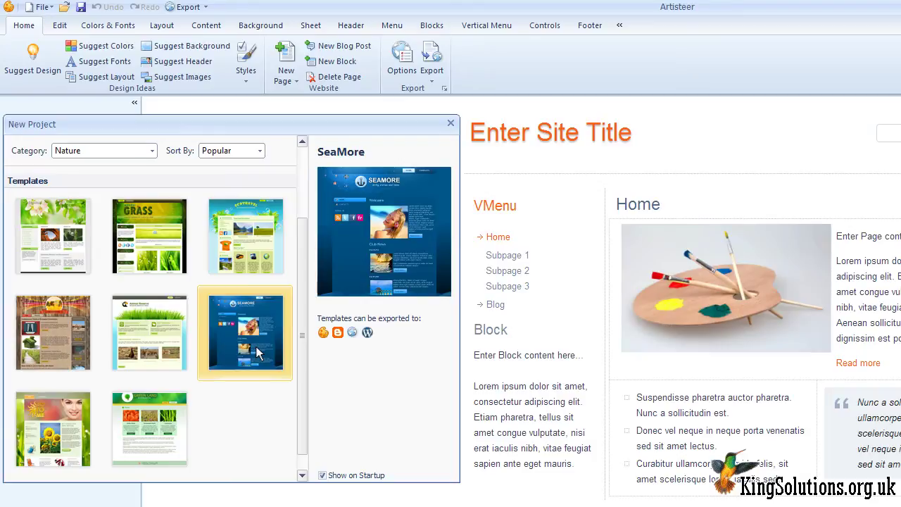
pyautogui.click(450, 123)
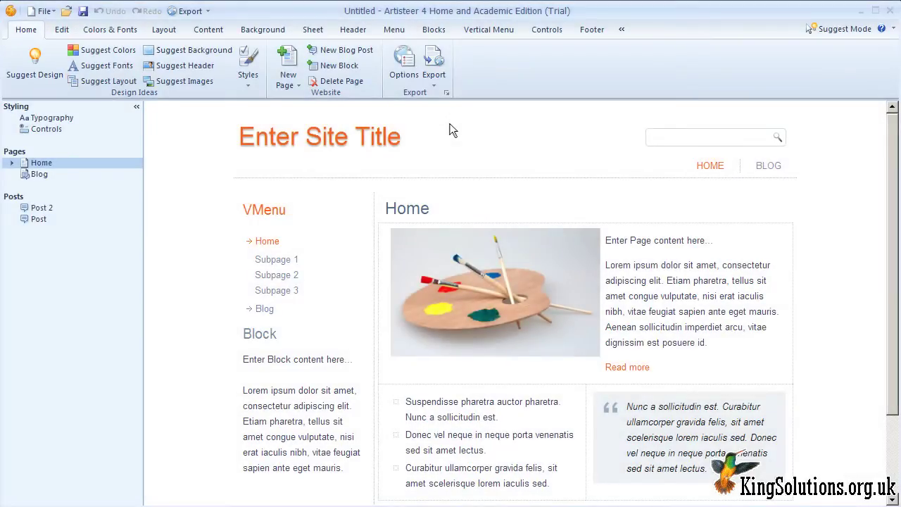
# Cycle through random suggested site designs until the pink three-column design appears
pyautogui.click(42, 71)
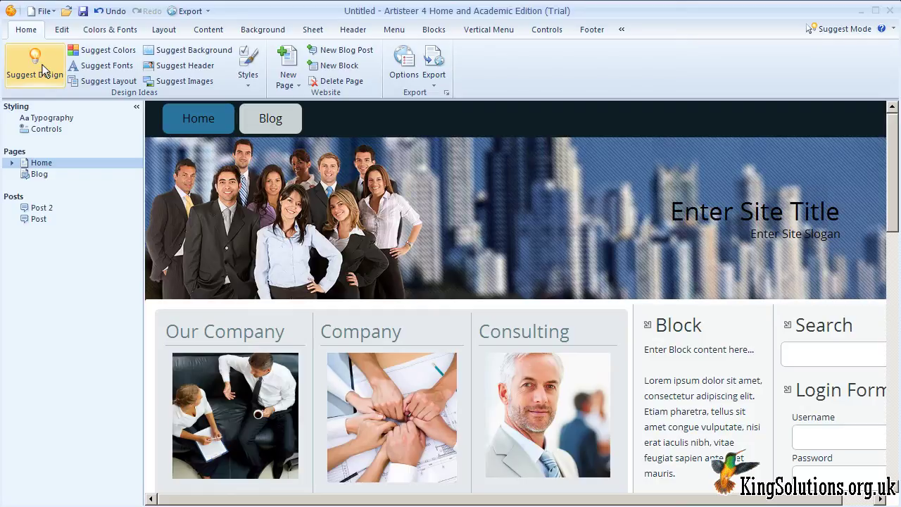
pyautogui.click(44, 70)
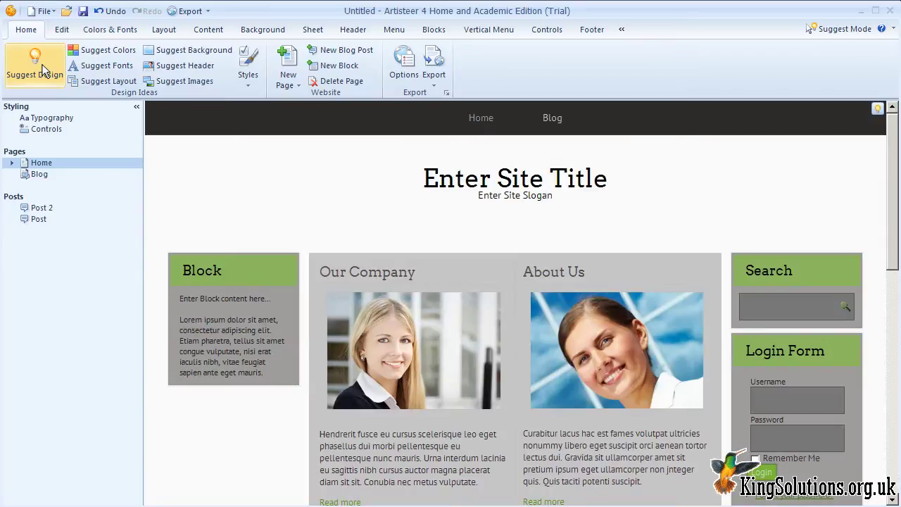
pyautogui.click(42, 71)
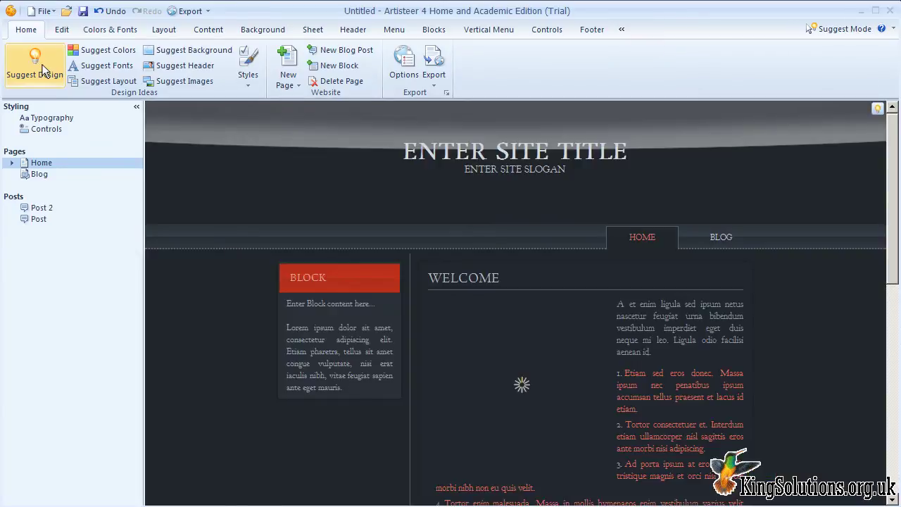
pyautogui.click(42, 70)
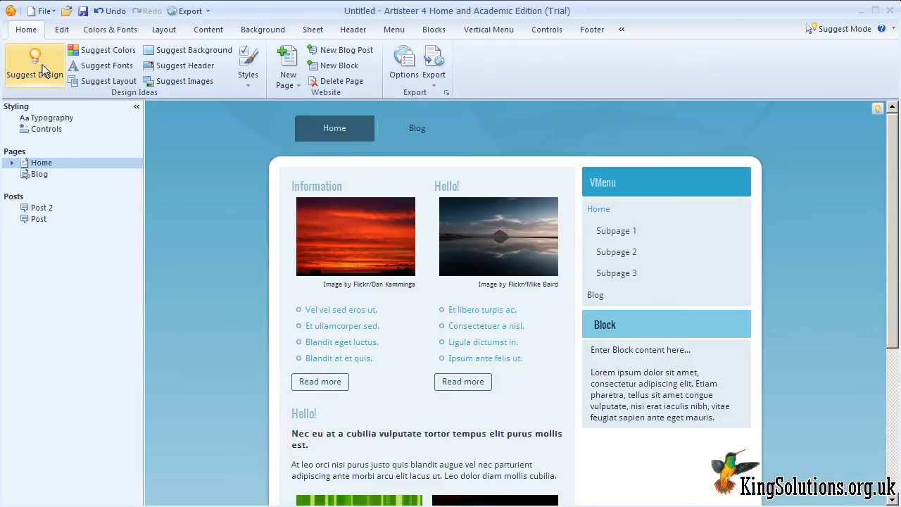
pyautogui.click(43, 70)
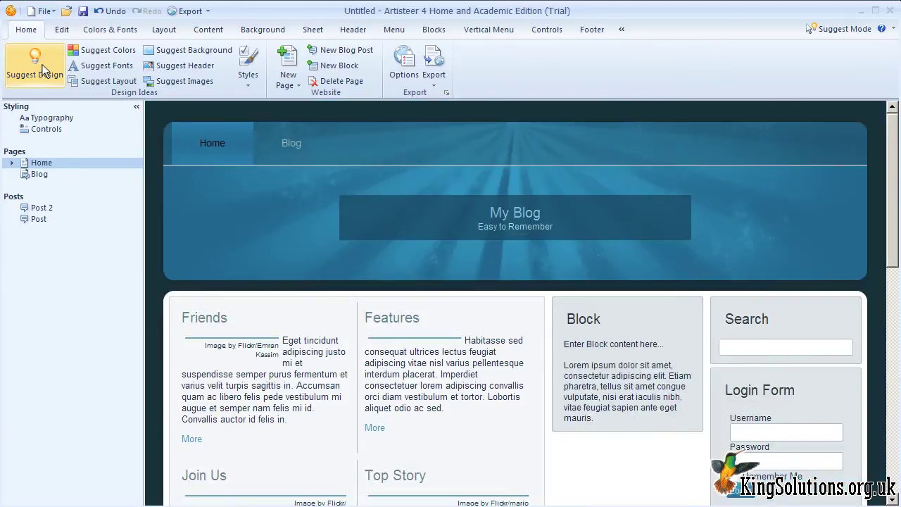
pyautogui.click(42, 70)
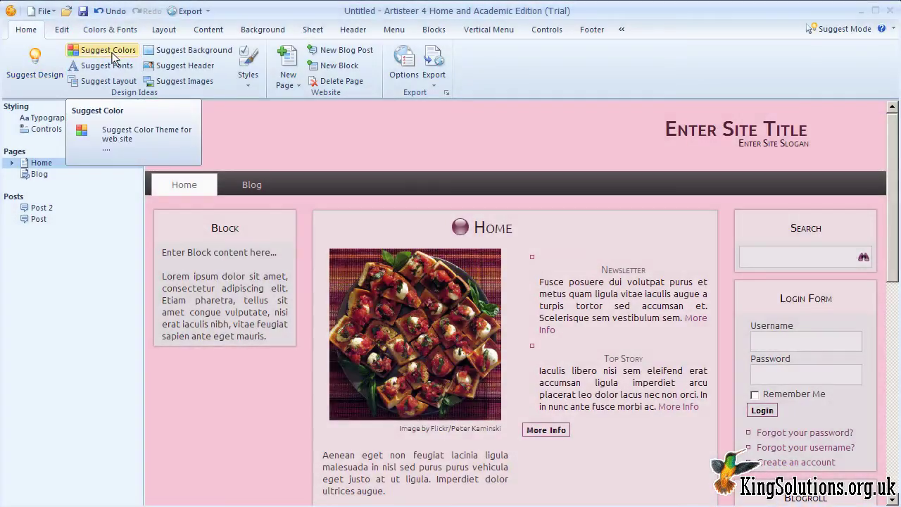
# Cycle through suggested colour themes, settling on a gold menu bar and beige blocks
pyautogui.click(109, 50)
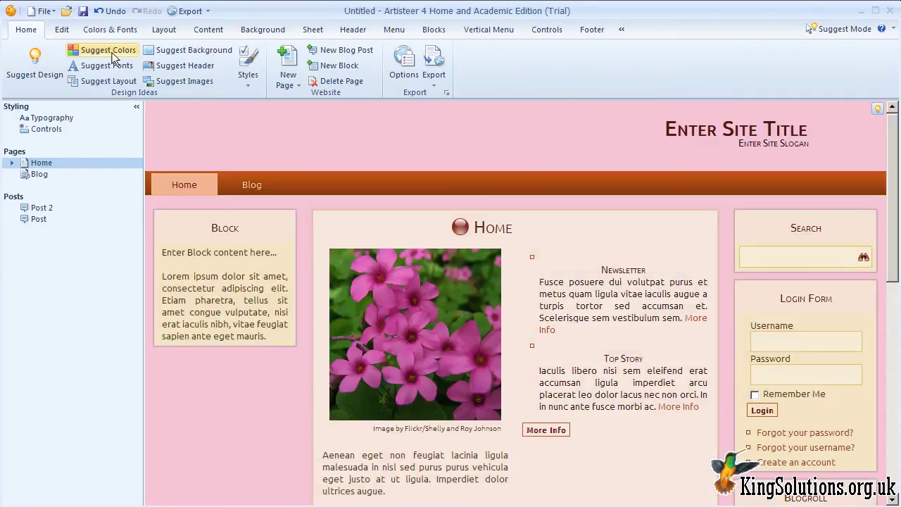
pyautogui.click(113, 55)
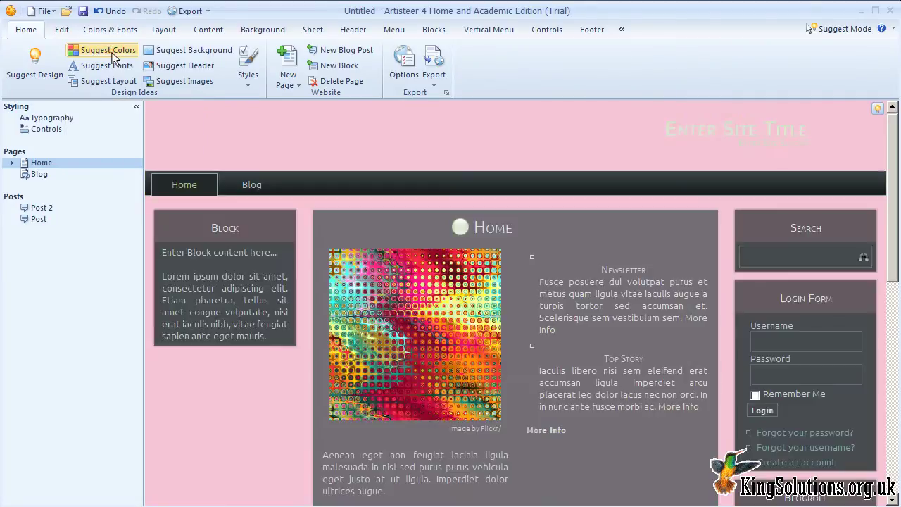
pyautogui.click(113, 56)
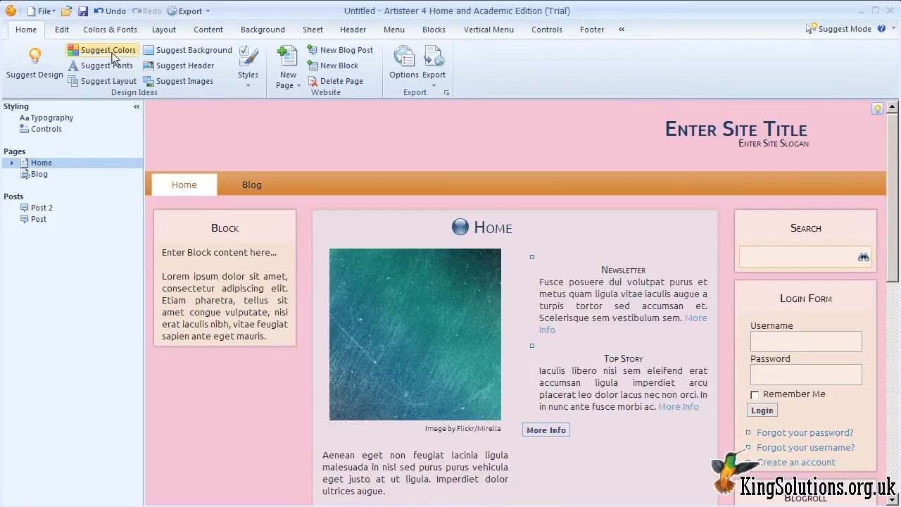
pyautogui.click(113, 56)
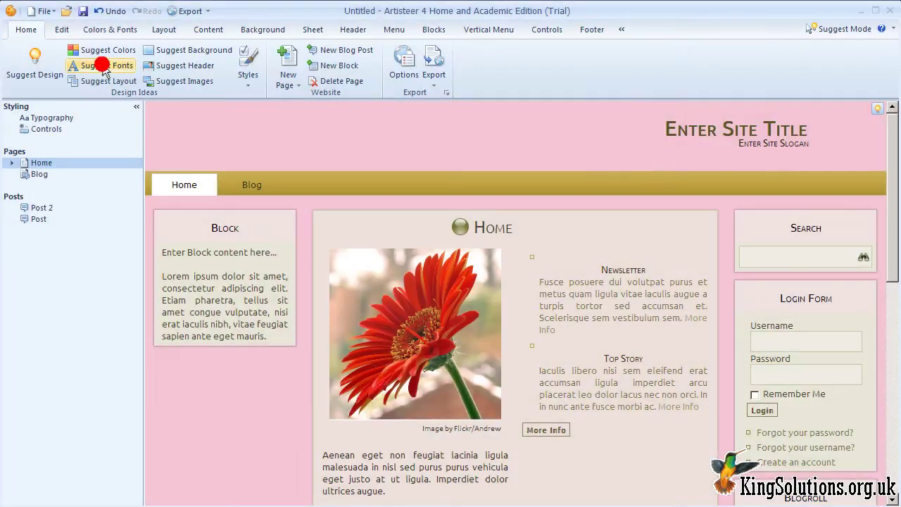
# Apply two suggested font sets, ending on plain sans-serif headings and text
pyautogui.click(105, 65)
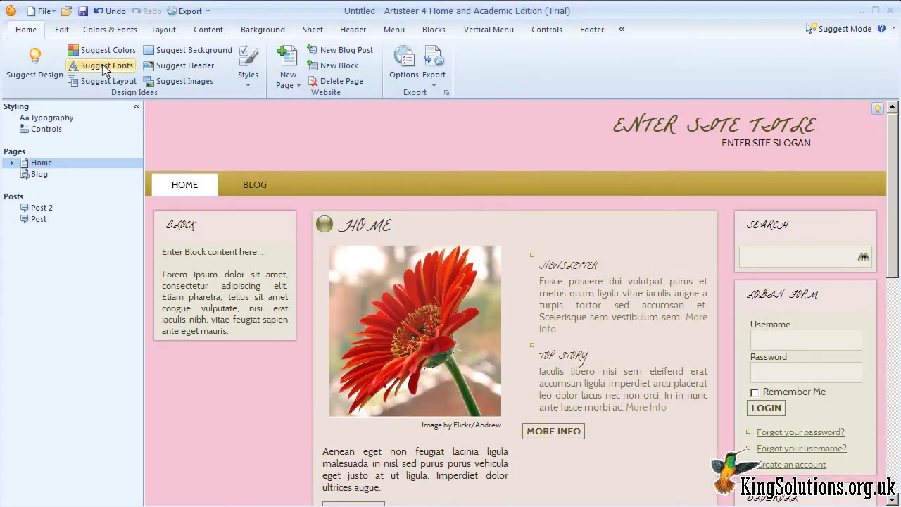
pyautogui.click(105, 65)
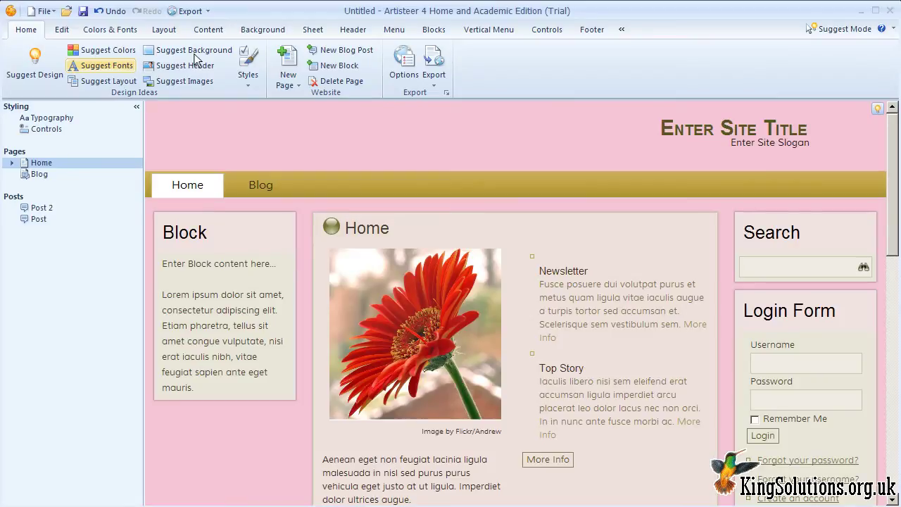
# Try five suggested page backgrounds, ending on the pale diagonally striped pattern
pyautogui.click(197, 58)
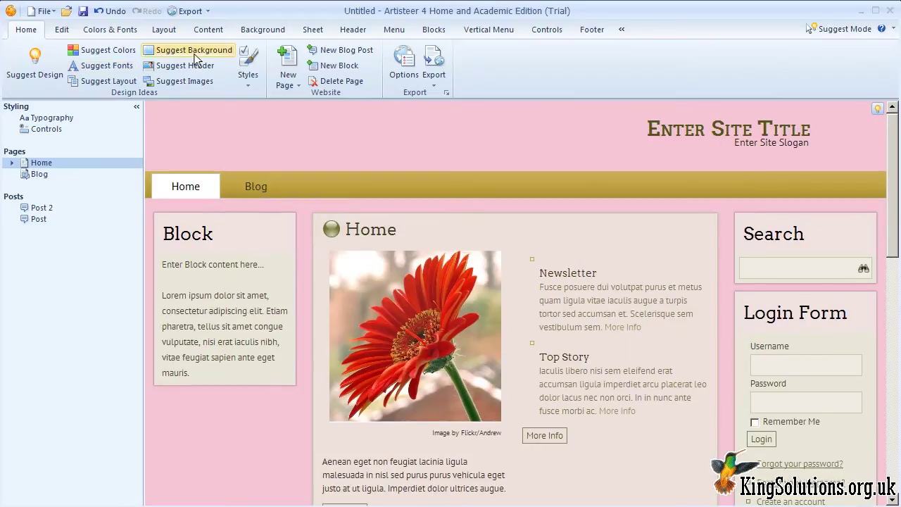
pyautogui.click(195, 57)
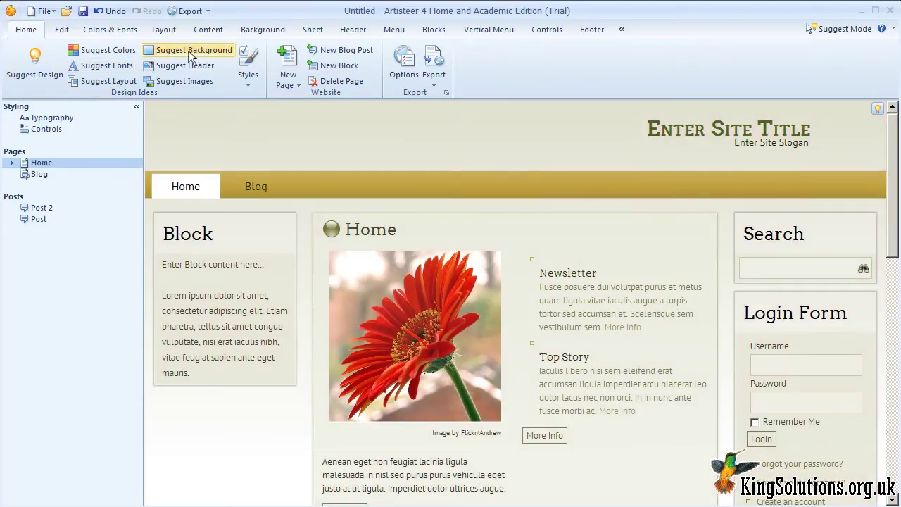
pyautogui.click(189, 52)
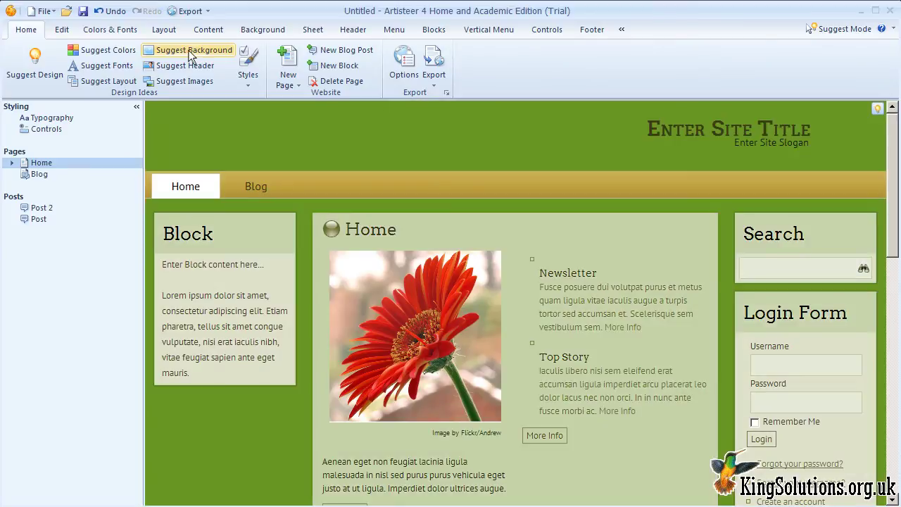
pyautogui.click(192, 55)
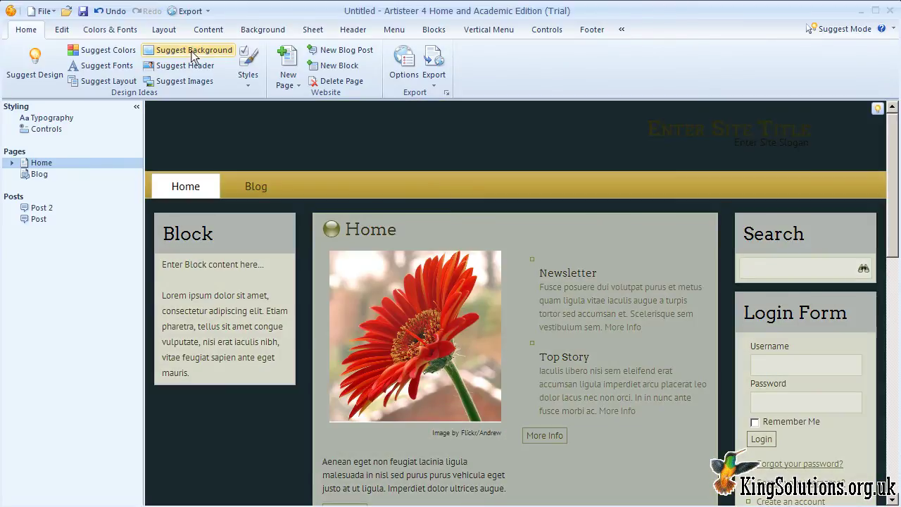
pyautogui.click(193, 56)
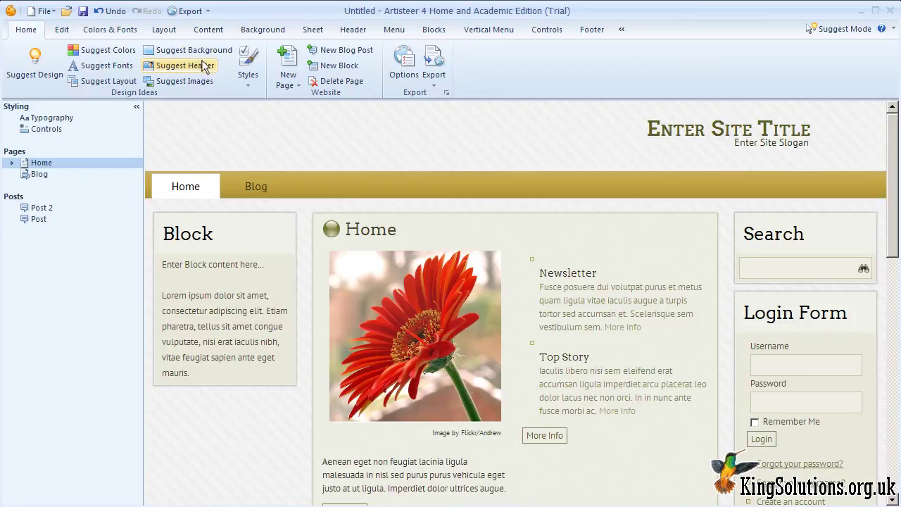
# Try suggested headers until the delivery man with tulips and gift box appears
pyautogui.click(203, 68)
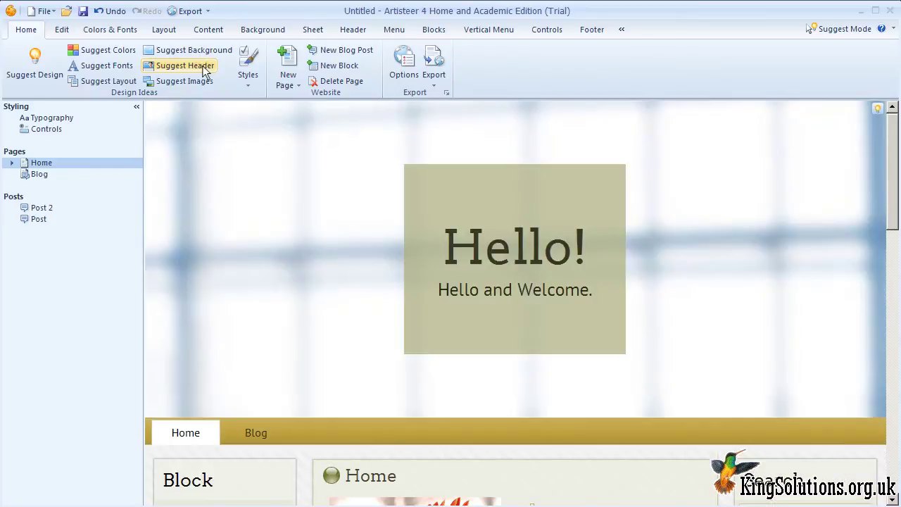
pyautogui.click(184, 65)
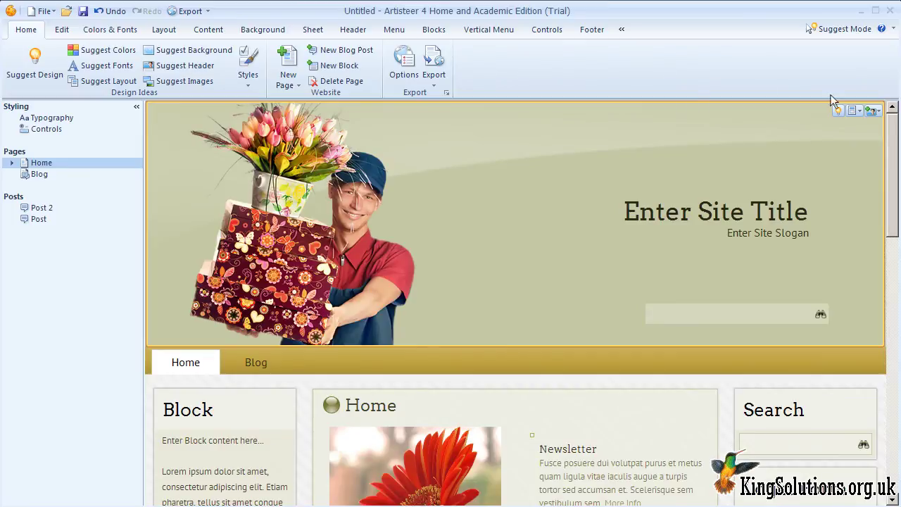
pyautogui.moveTo(895, 136)
pyautogui.mouseDown()
pyautogui.moveTo(888, 413)
pyautogui.moveTo(886, 197)
pyautogui.moveTo(896, 131)
pyautogui.mouseUp()
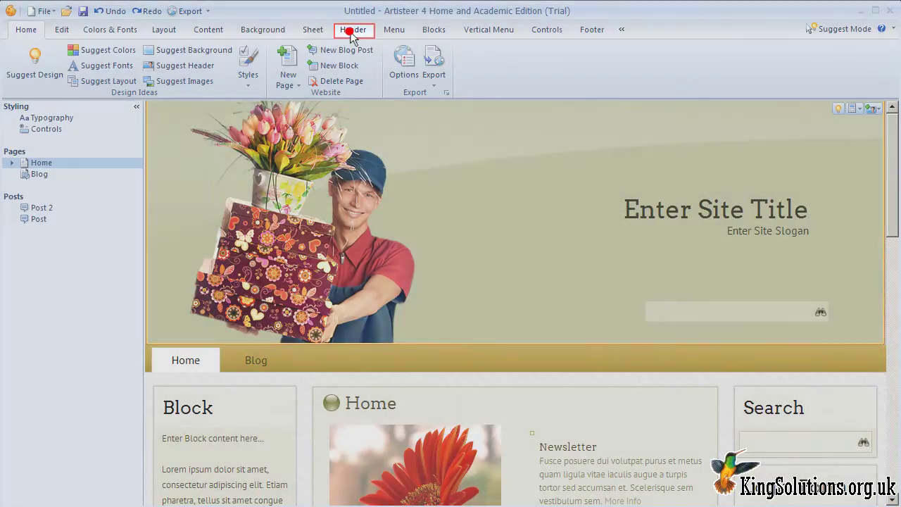
# On the Header tab, try several gallery thumbnails as the header background image
pyautogui.click(352, 32)
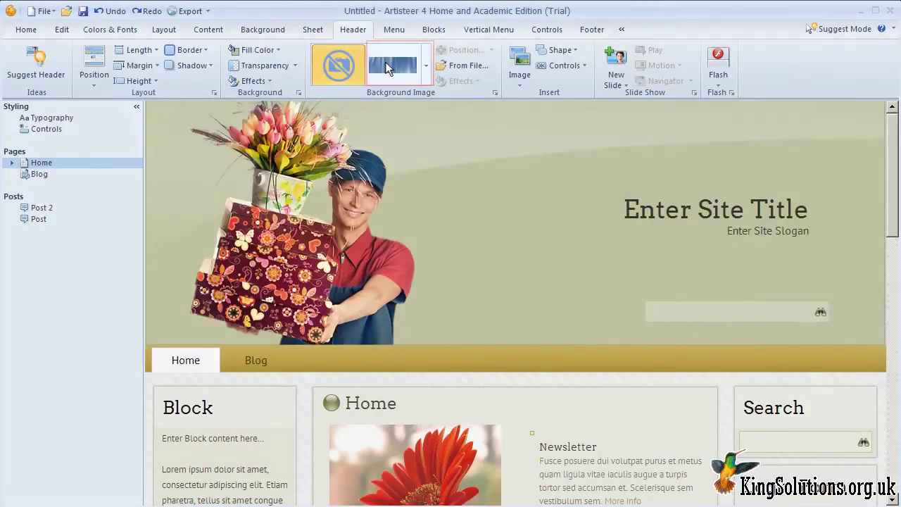
pyautogui.click(389, 68)
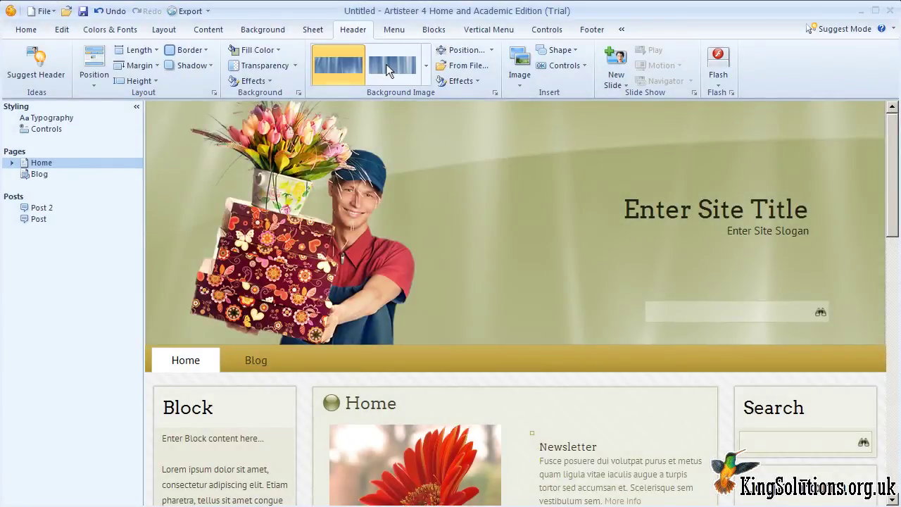
pyautogui.click(387, 68)
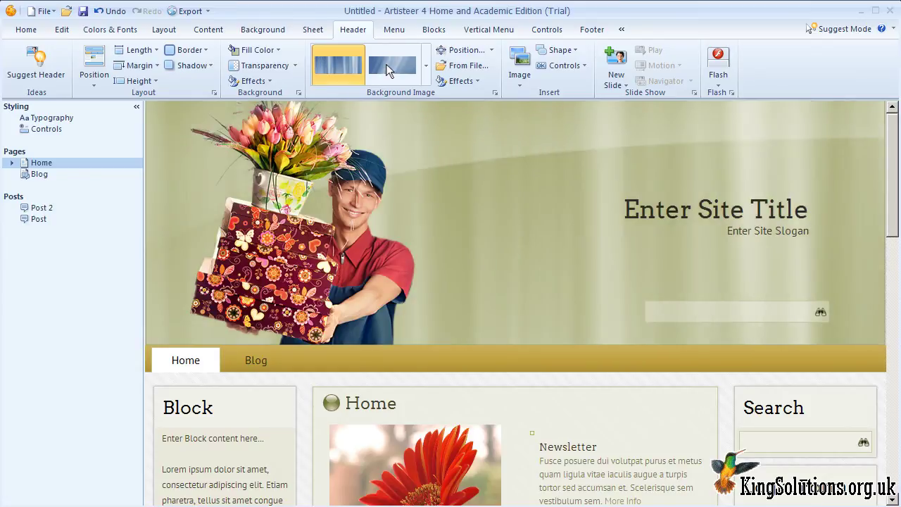
pyautogui.click(387, 68)
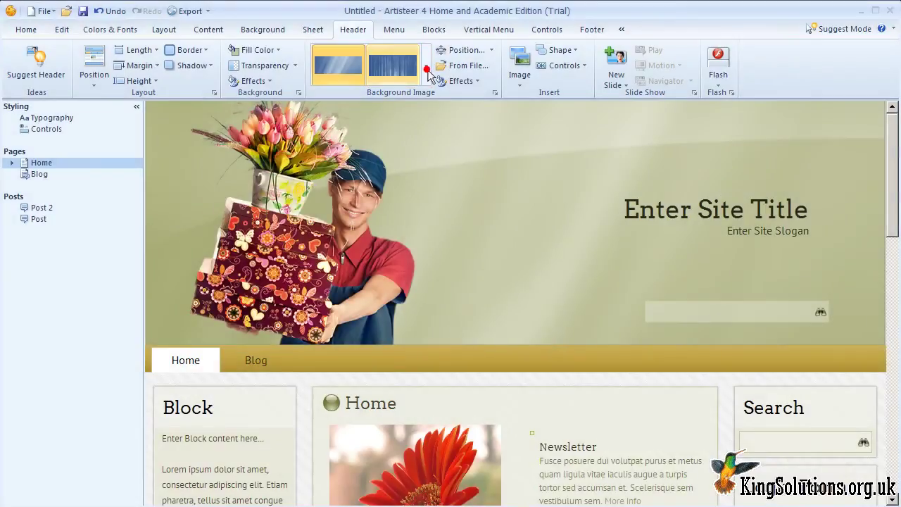
# Choose the green-and-pink Color Abstract image from the full background gallery
pyautogui.click(427, 70)
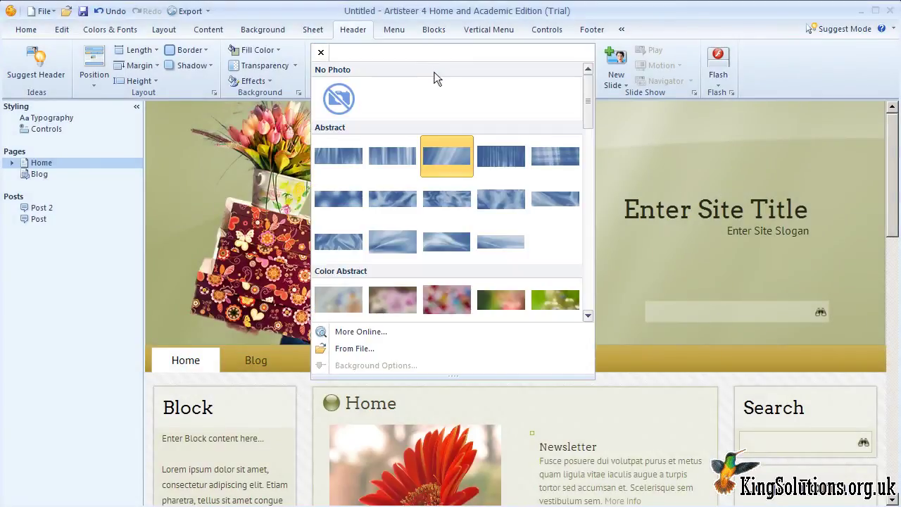
pyautogui.click(457, 239)
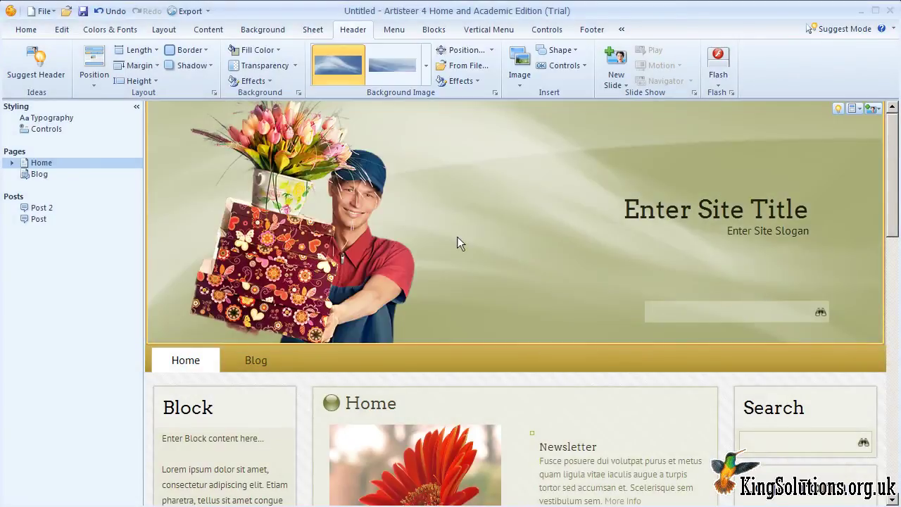
pyautogui.click(425, 68)
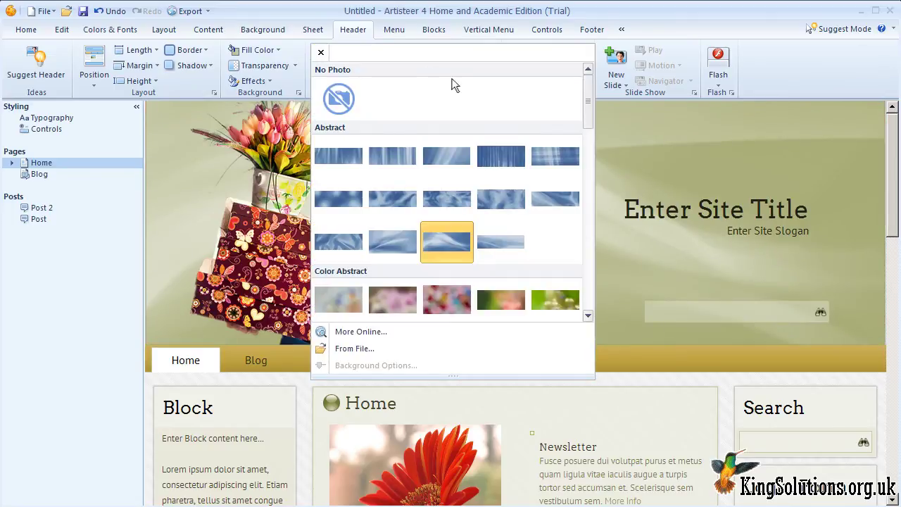
pyautogui.click(501, 296)
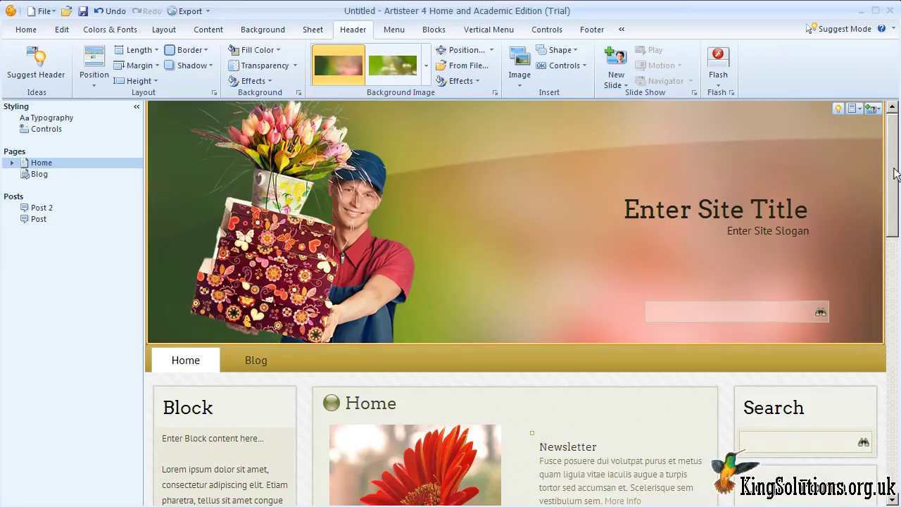
# Set the Layout columns to Two Columns with the Block sidebar on the left
pyautogui.moveTo(892, 182); pyautogui.dragTo(889, 251)
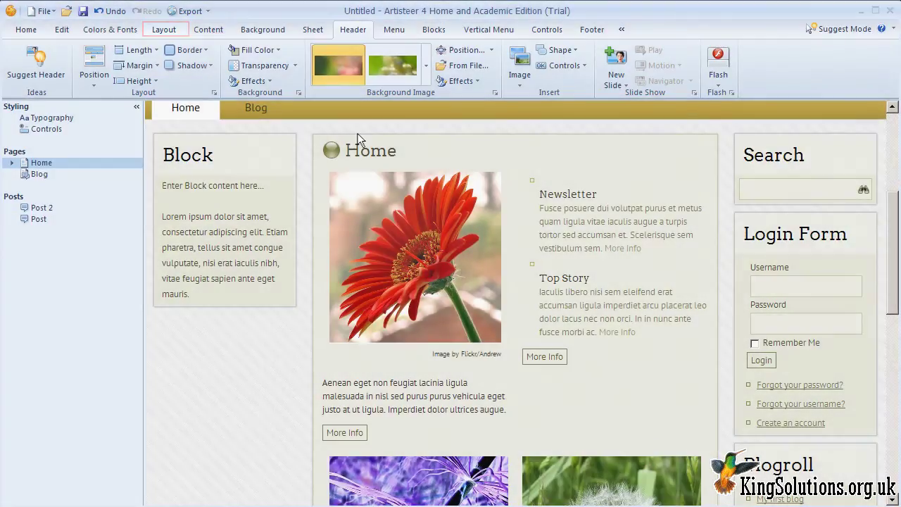
pyautogui.click(178, 30)
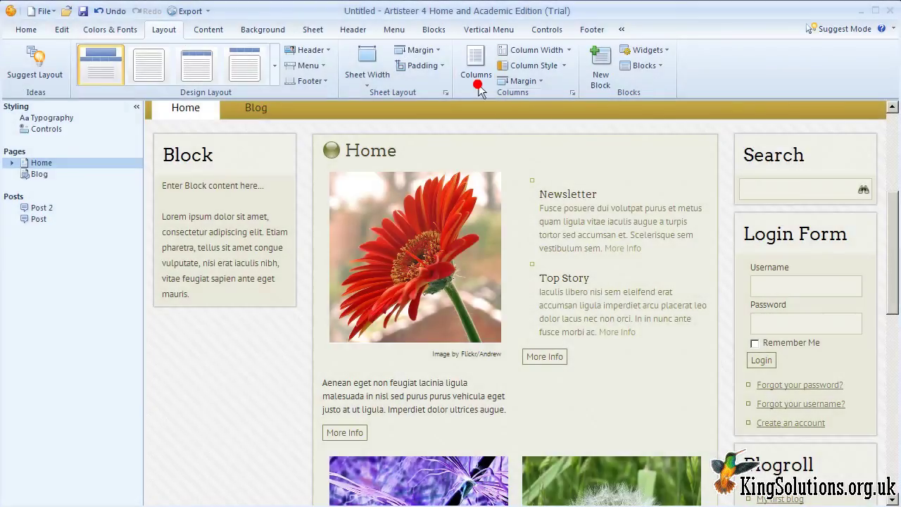
pyautogui.click(478, 84)
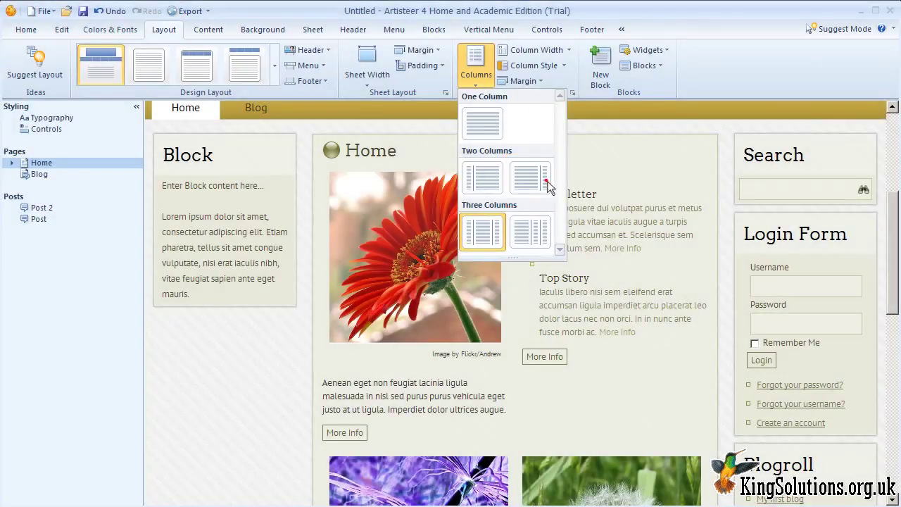
pyautogui.click(548, 183)
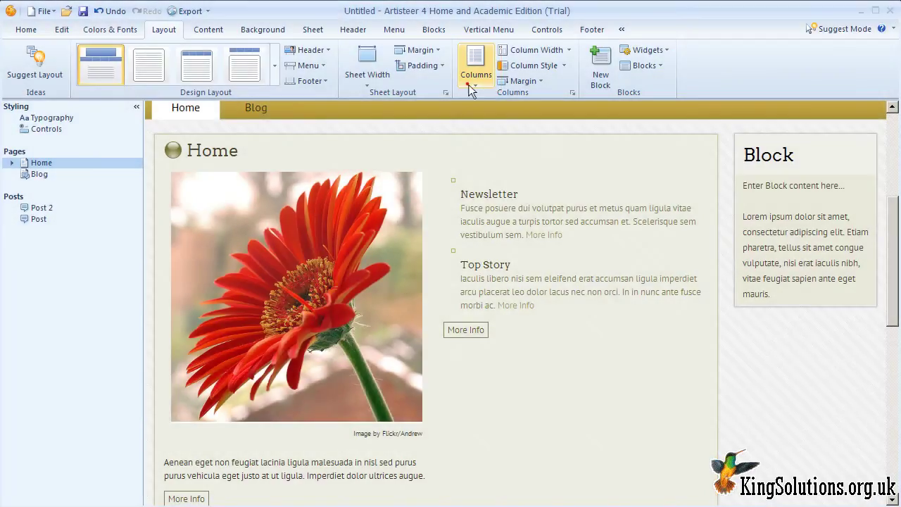
pyautogui.click(470, 85)
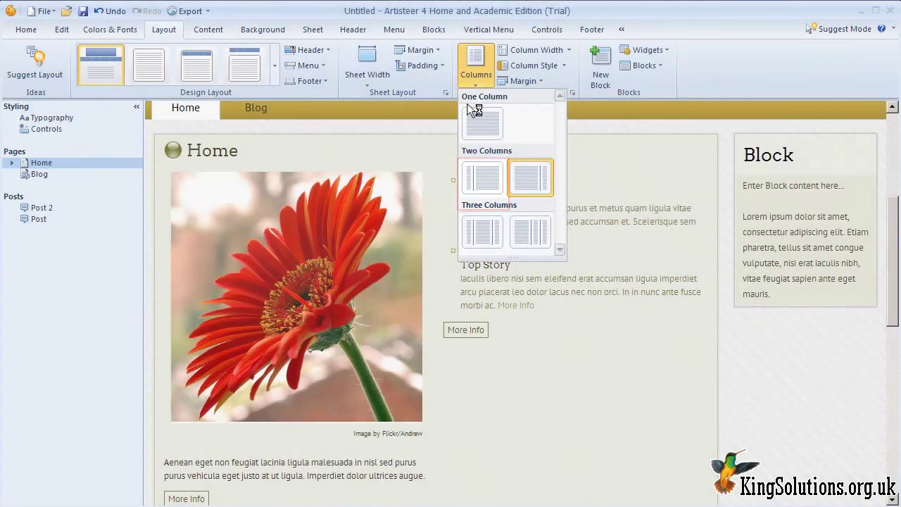
pyautogui.click(468, 178)
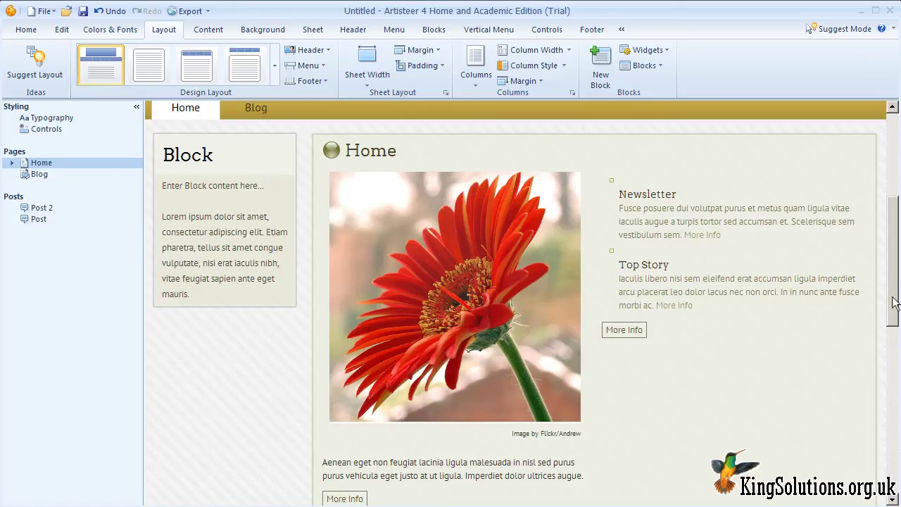
# Export as a WordPress Theme into a new folder named 'Test', confirming folder creation
pyautogui.scroll(5, 893, 303)
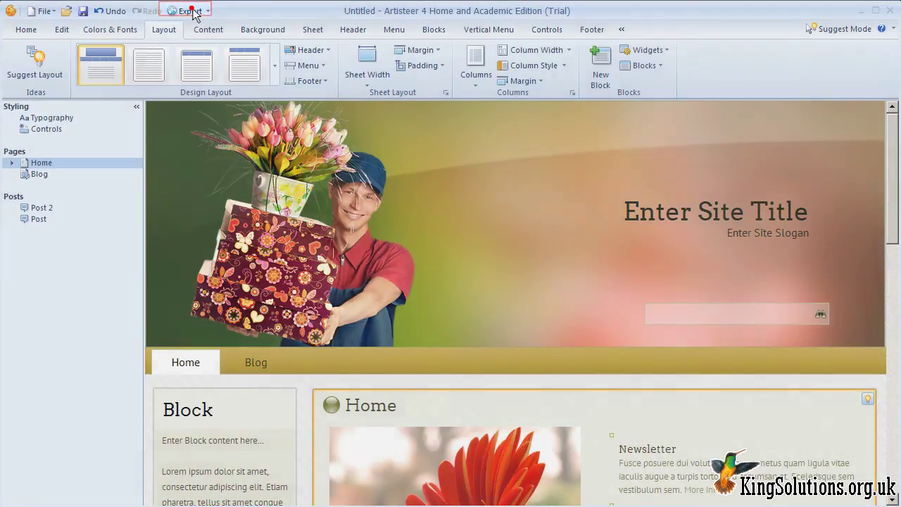
pyautogui.click(193, 11)
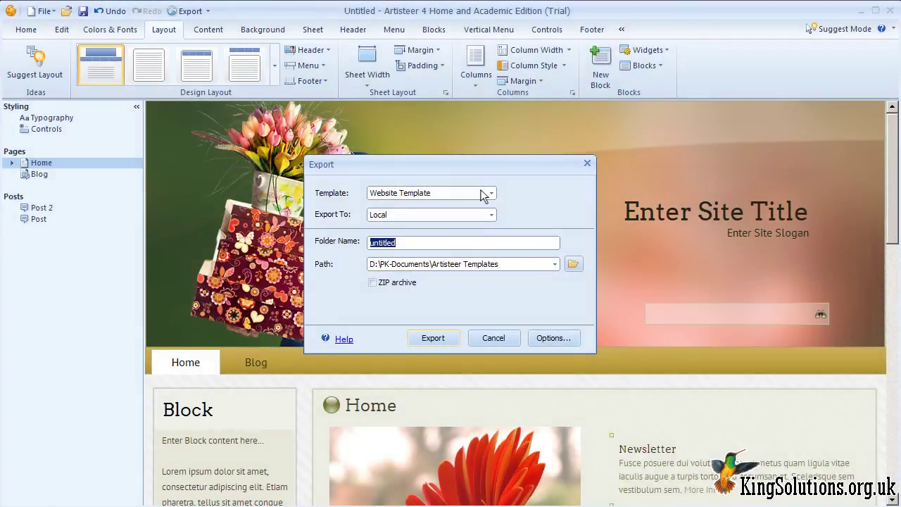
pyautogui.click(484, 196)
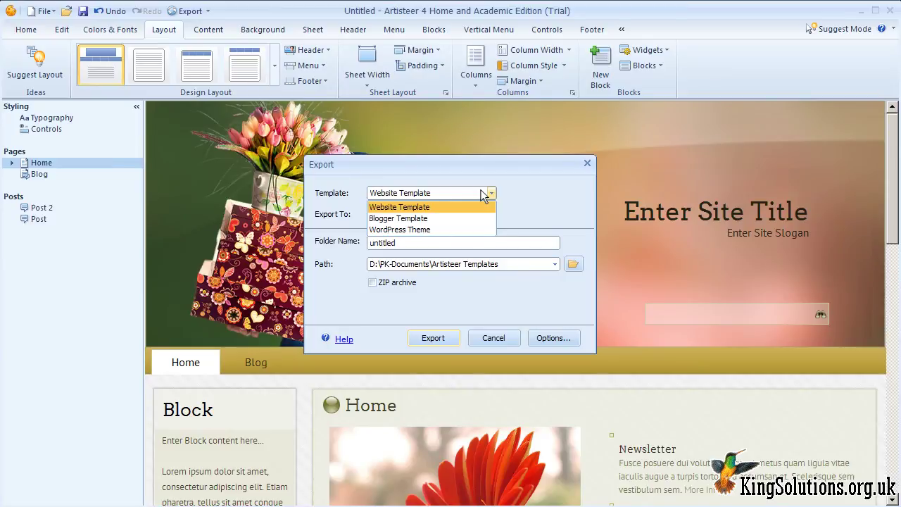
pyautogui.click(492, 229)
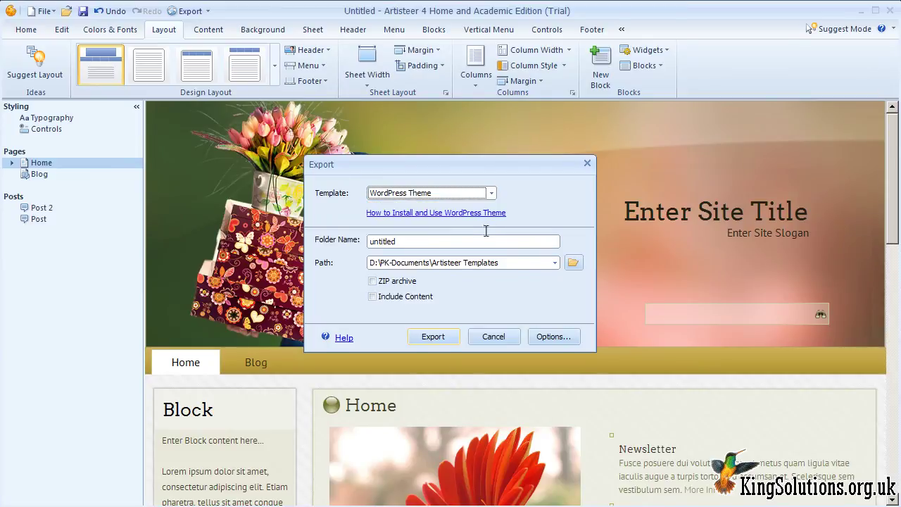
pyautogui.click(483, 241)
pyautogui.press('BackSpace')
pyautogui.press('BackSpace')
pyautogui.press('BackSpace')
pyautogui.press('BackSpace')
pyautogui.press('BackSpace')
pyautogui.press('BackSpace')
pyautogui.press('BackSpace')
pyautogui.press('BackSpace')
pyautogui.write('Test')
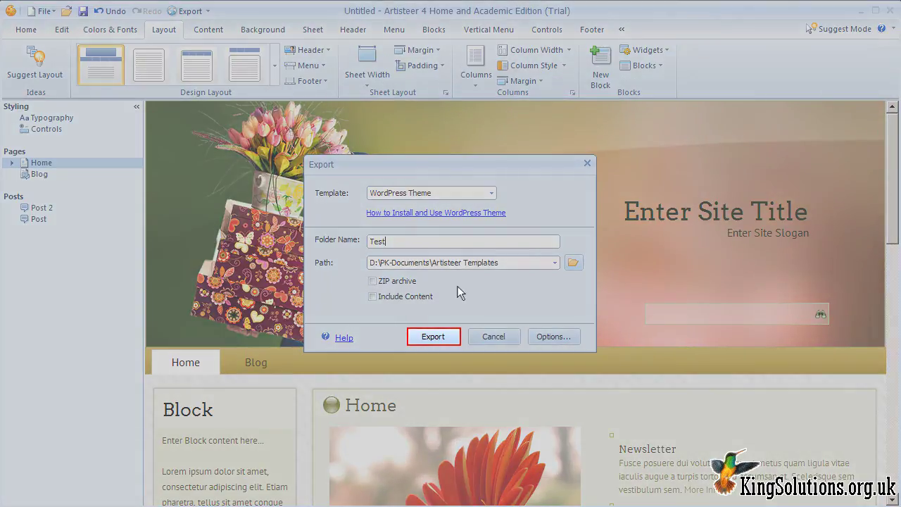
pyautogui.click(455, 335)
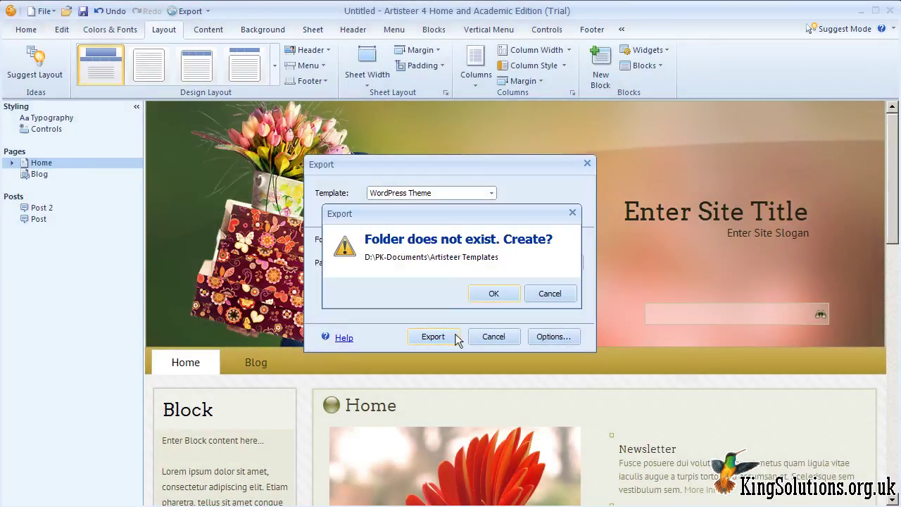
pyautogui.click(489, 294)
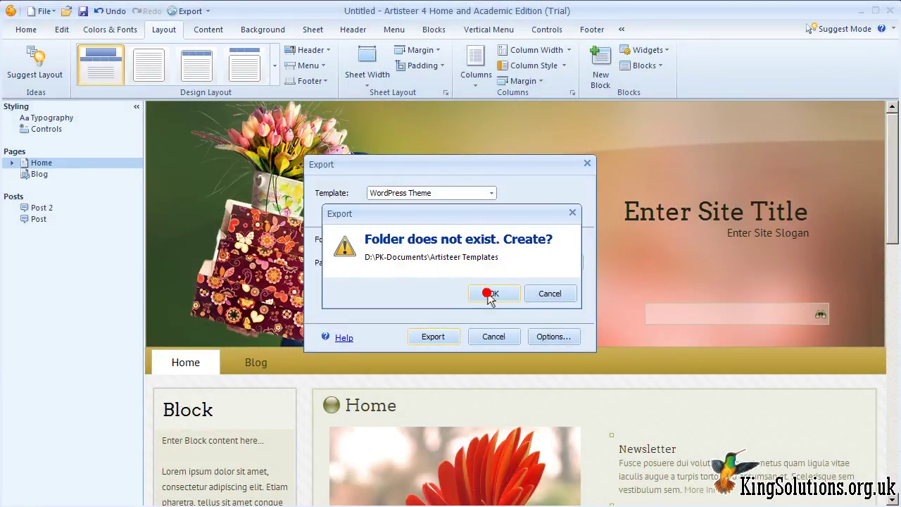